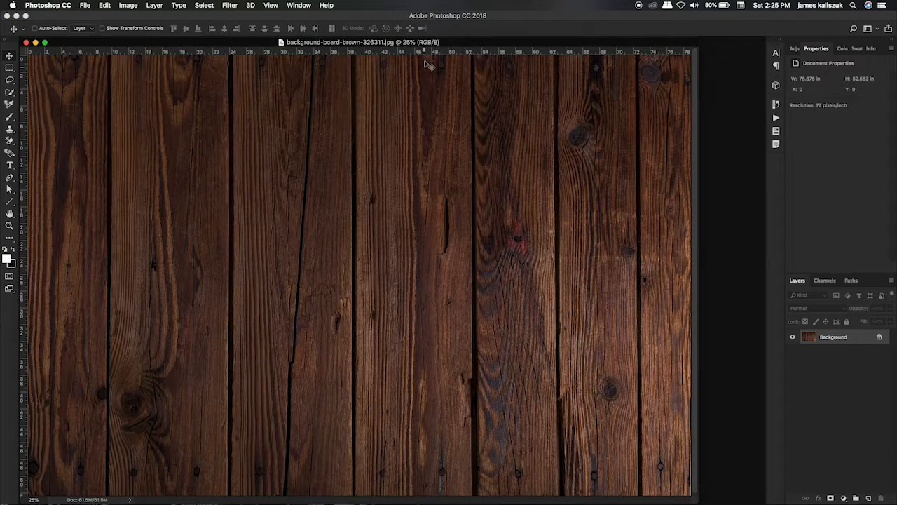
Step: Reposition the wood image's document window in the workspace and duplicate the Background layer
left_click_drag(436, 42, 477, 40)
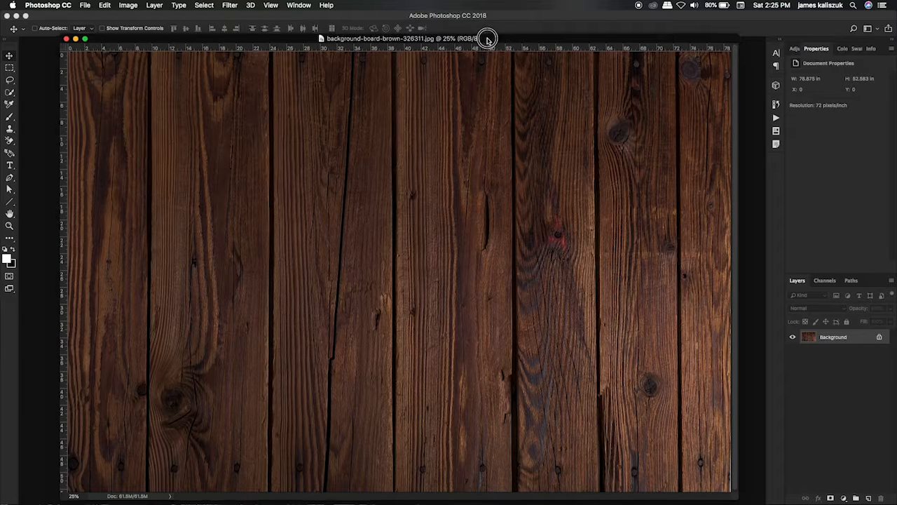
left_click_drag(486, 38, 483, 34)
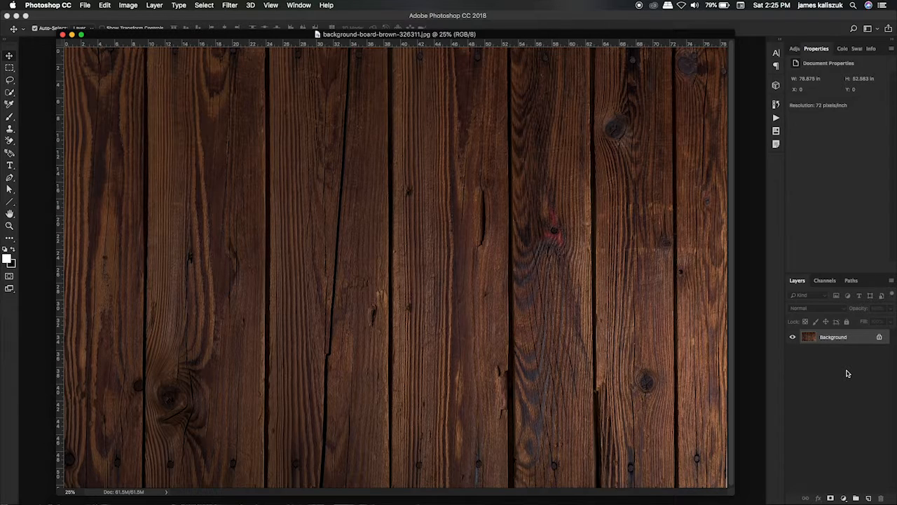
key("super+j")
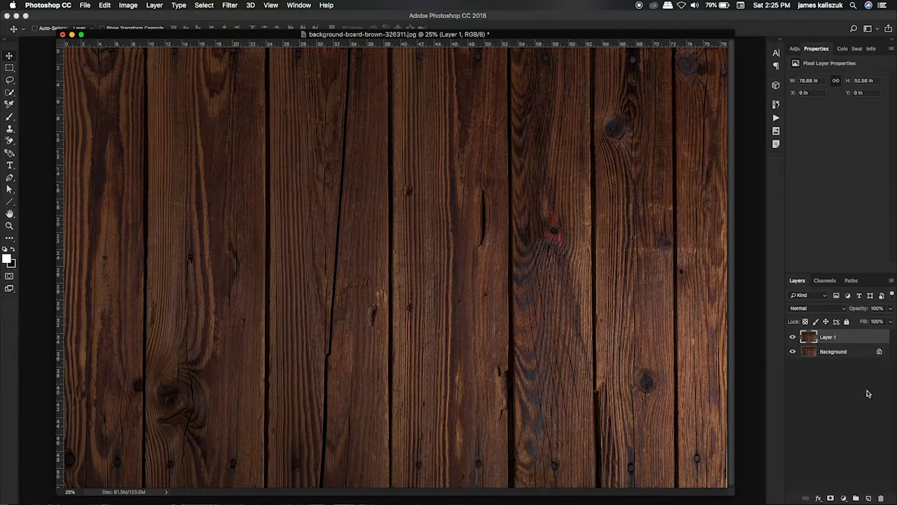
Step: Add a Hue/Saturation adjustment layer above the duplicated wood layer with saturation at -100
left_click(843, 498)
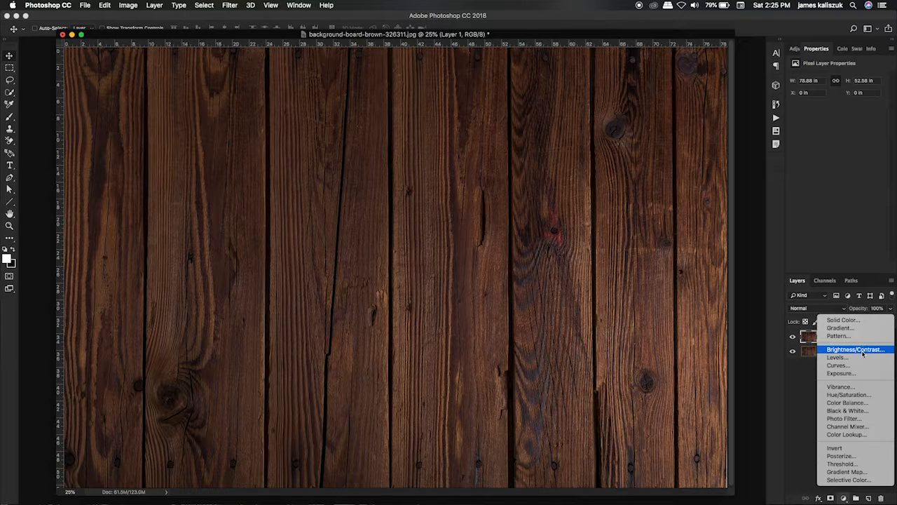
left_click(857, 394)
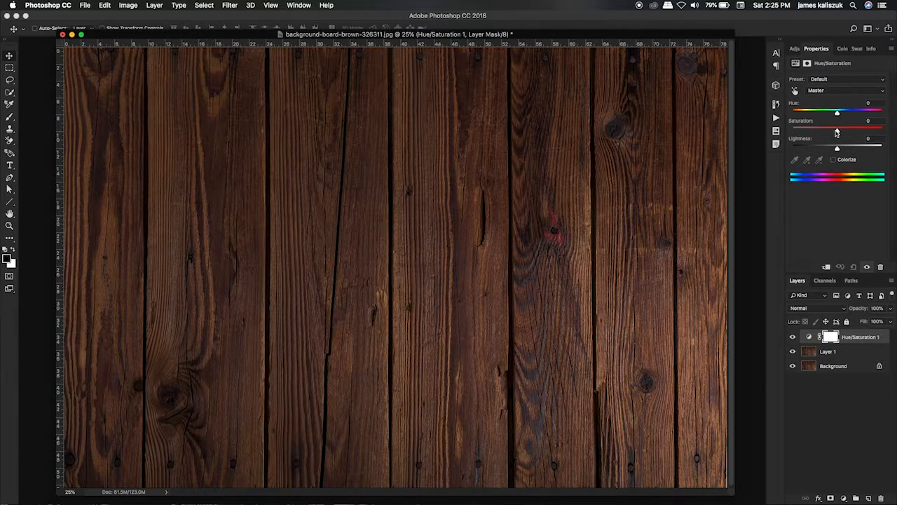
left_click_drag(837, 133, 787, 140)
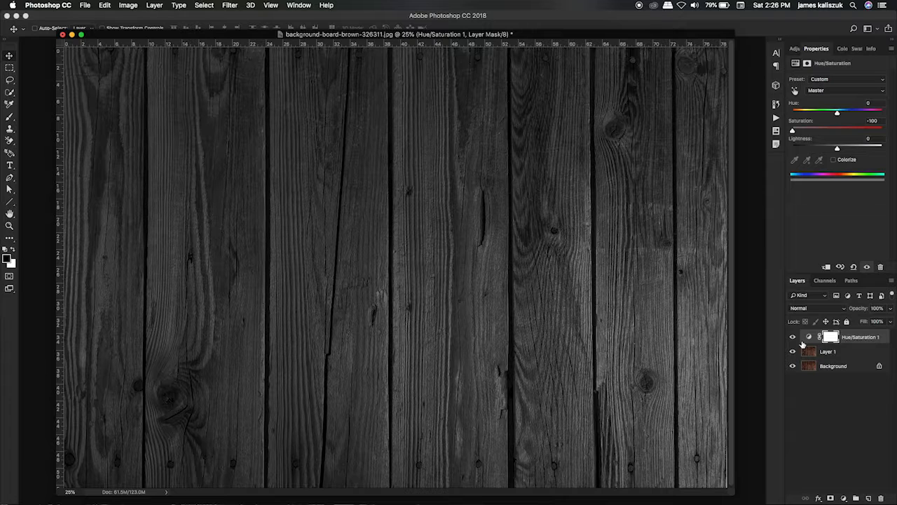
Step: Save the desaturated wood document as "displacement layer.psd" and close it
left_click(82, 5)
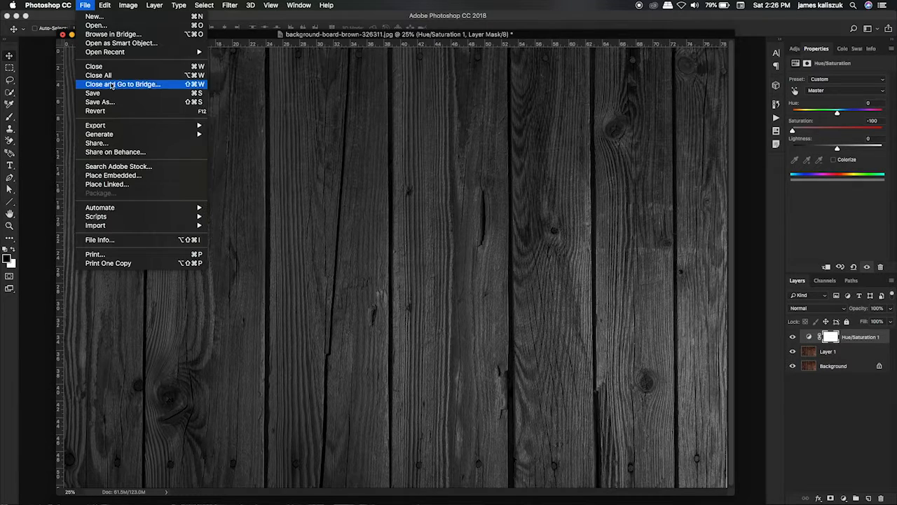
left_click(290, 151)
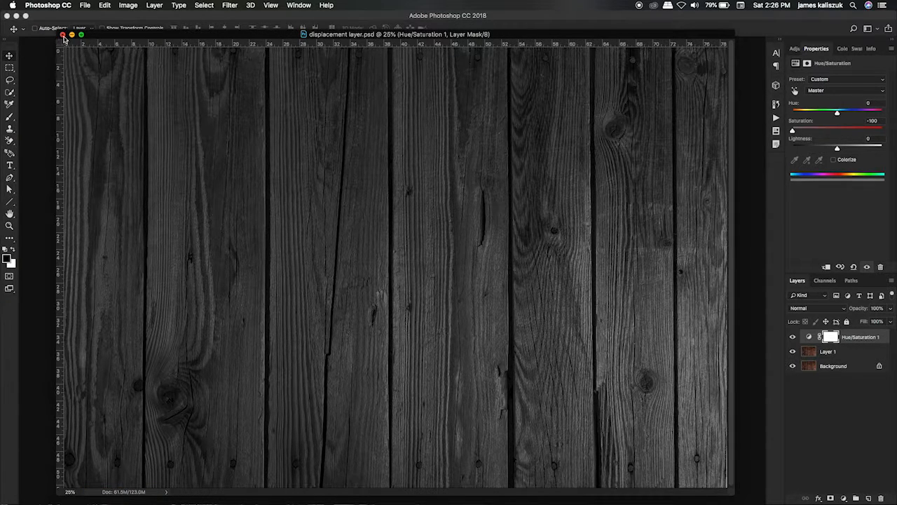
left_click(62, 33)
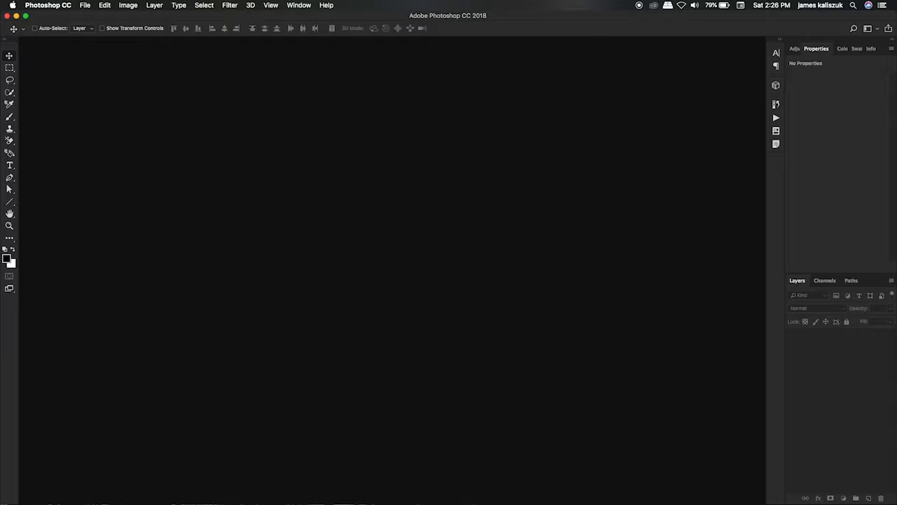
Step: Open background-board-brown-326311.jpg again and show it in full-screen mode with the whole wood image in view
key("super+o")
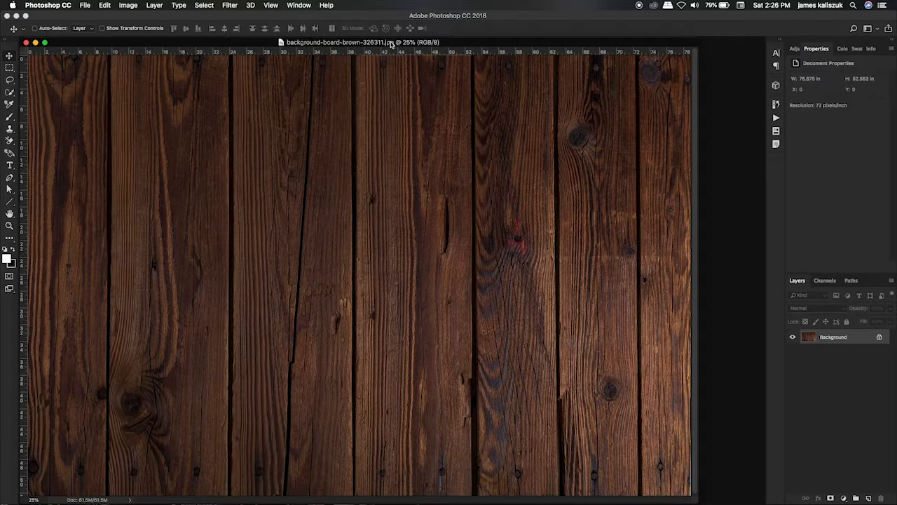
left_click_drag(391, 44, 423, 42)
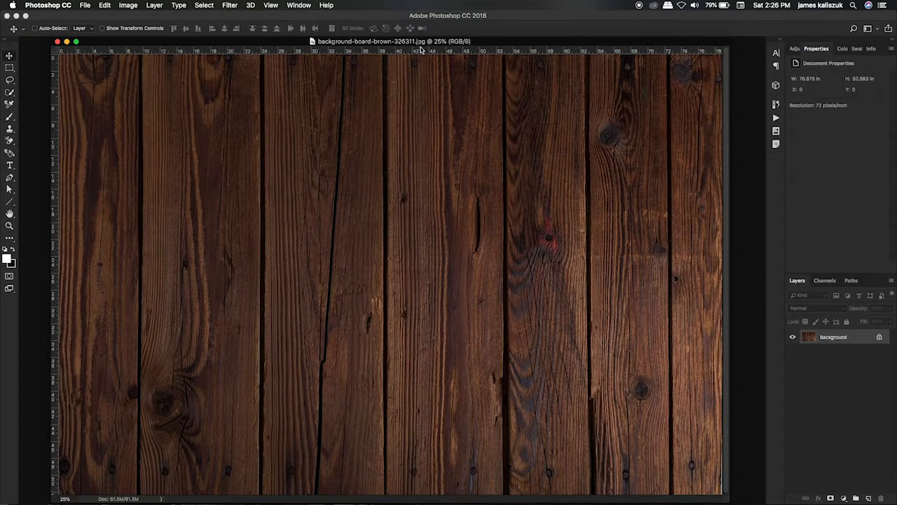
key("f")
left_click_drag(525, 204, 494, 201)
scroll(485, 207, "down", 3)
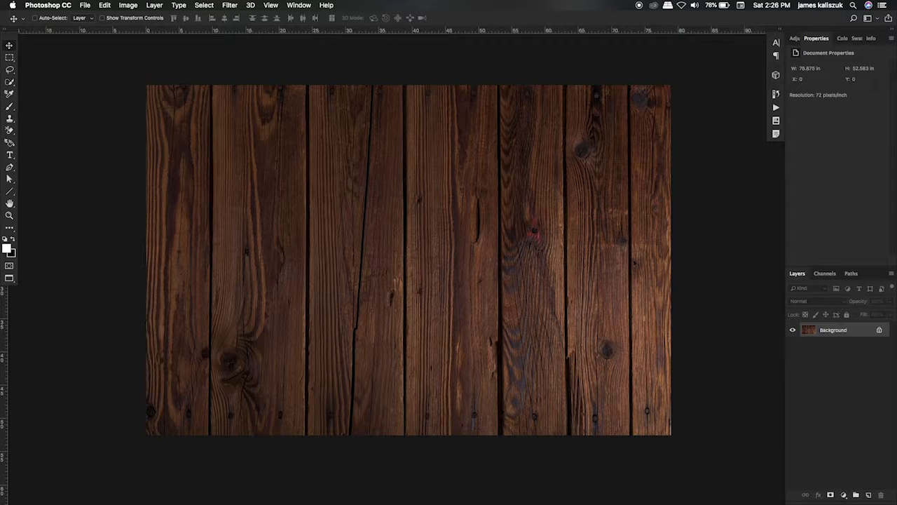
Step: Place the monarch_web_tech_Logo image on the wood, enlarge it to about 636.5% and position it near the canvas centre
key("Tab")
left_click_drag(767, 273, 637, 411)
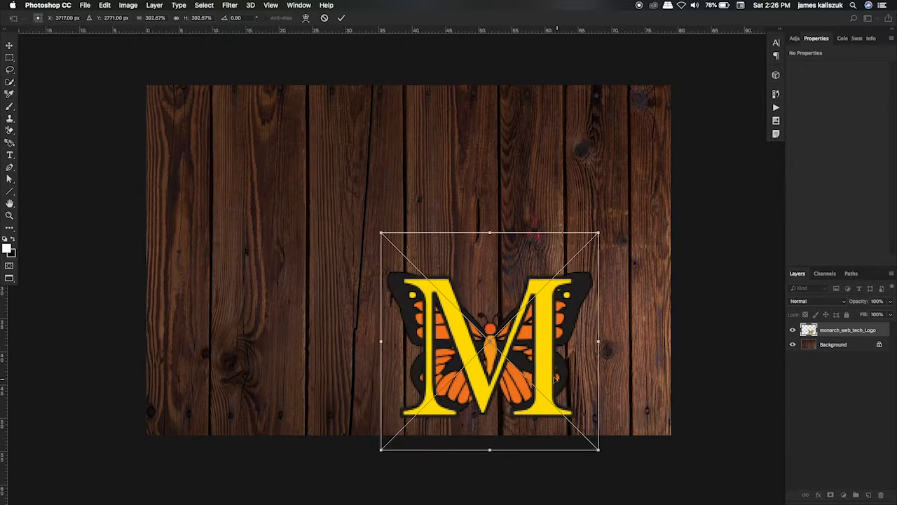
left_click_drag(527, 348, 371, 247)
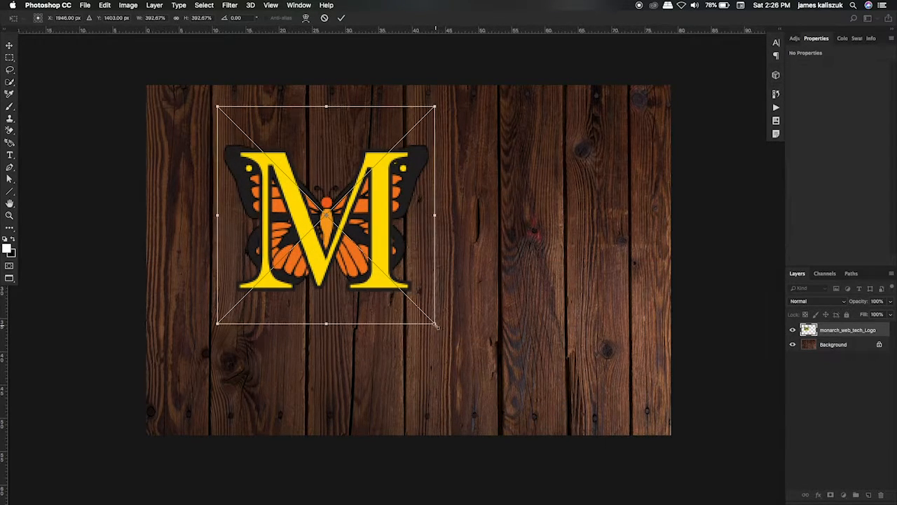
left_click_drag(436, 325, 588, 443)
left_click_drag(478, 349, 487, 298)
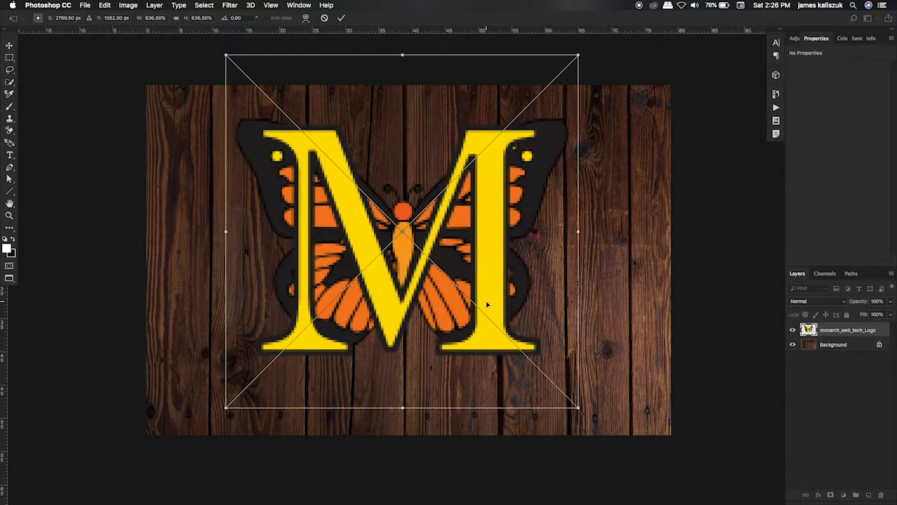
key("Return")
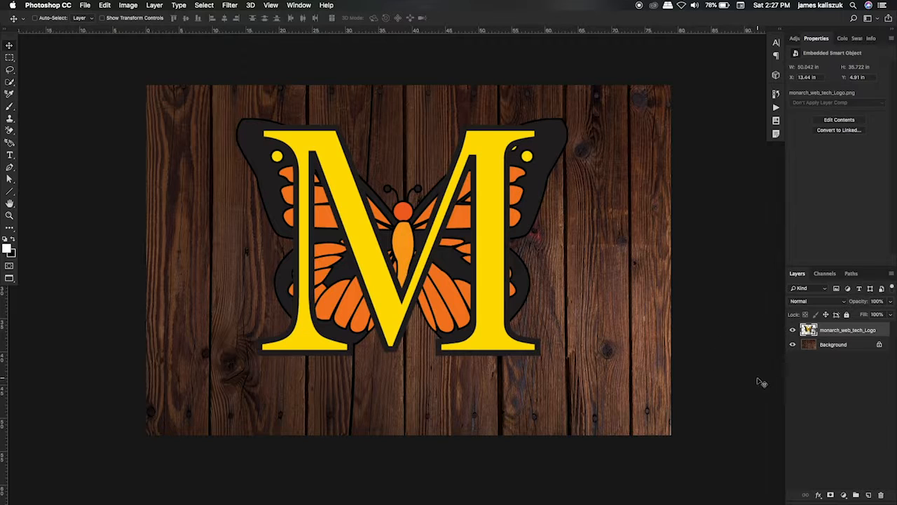
Step: Convert the logo layer to a smart object and apply Displace with horizontal and vertical scale 10, Stretch To Fit and Repeat Edge Pixels
right_click(823, 331)
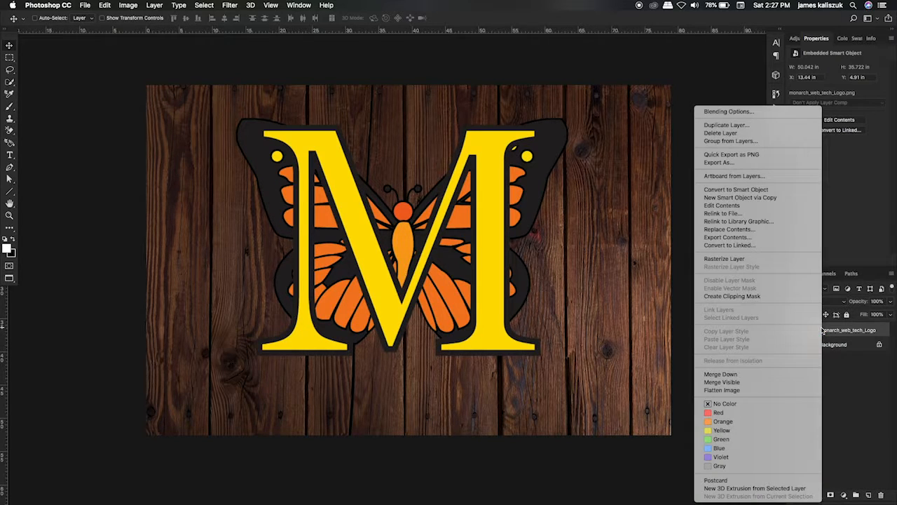
left_click(771, 191)
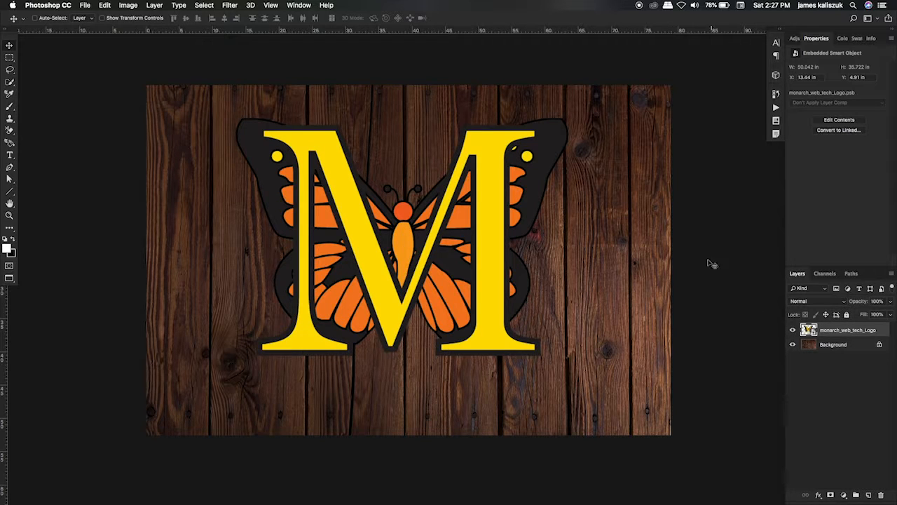
left_click(228, 6)
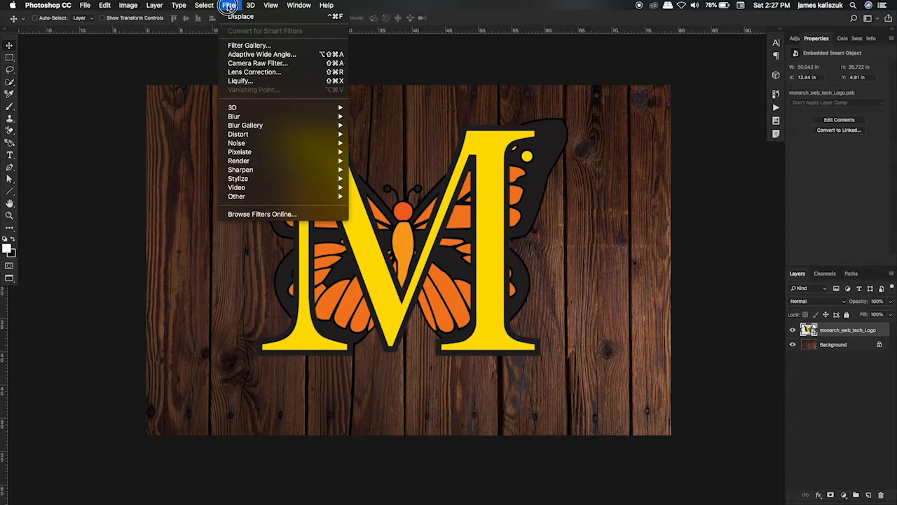
mouse_move(296, 135)
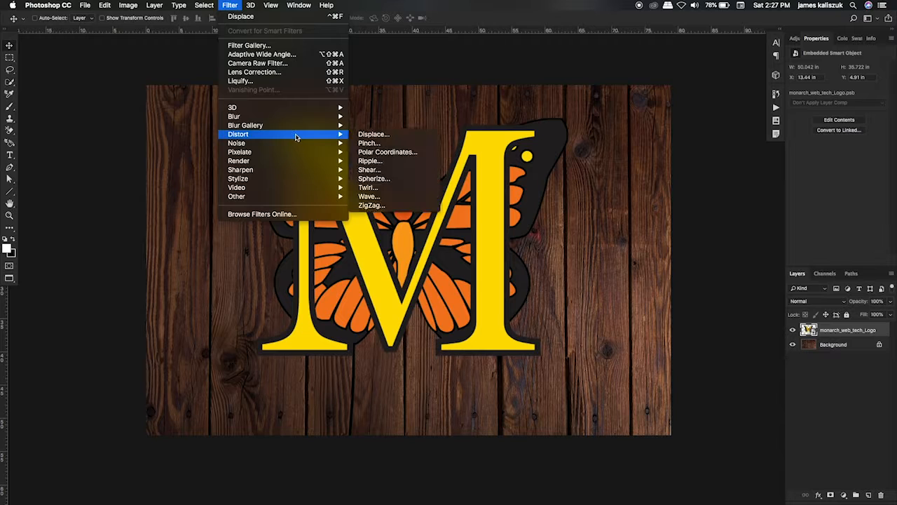
left_click(360, 135)
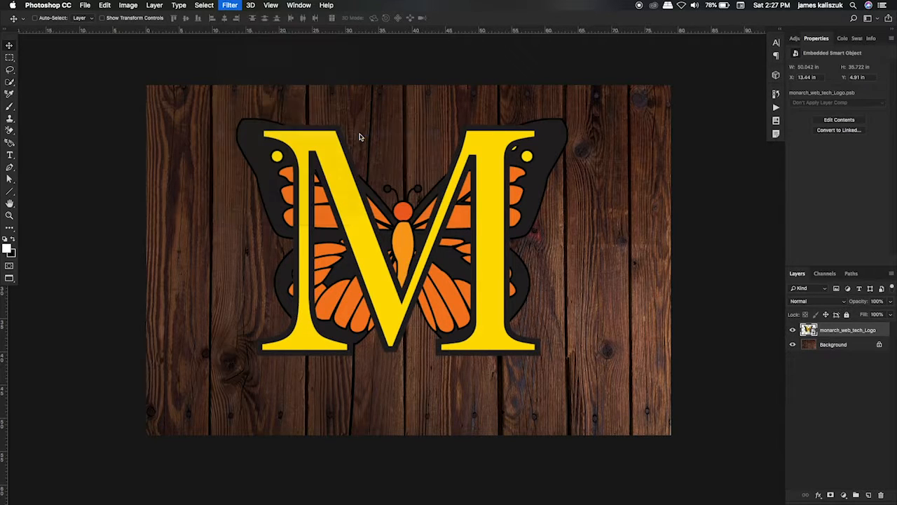
left_click_drag(671, 70, 615, 139)
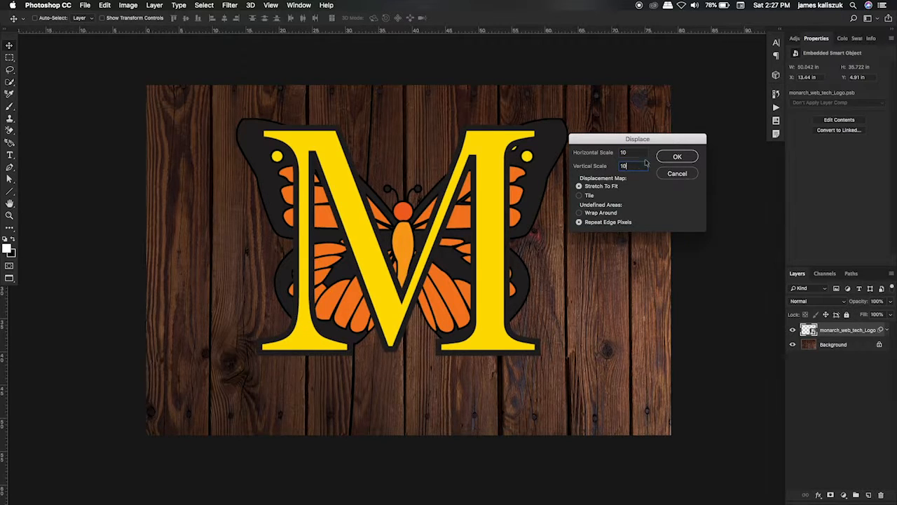
double_click(636, 153)
left_click(672, 159)
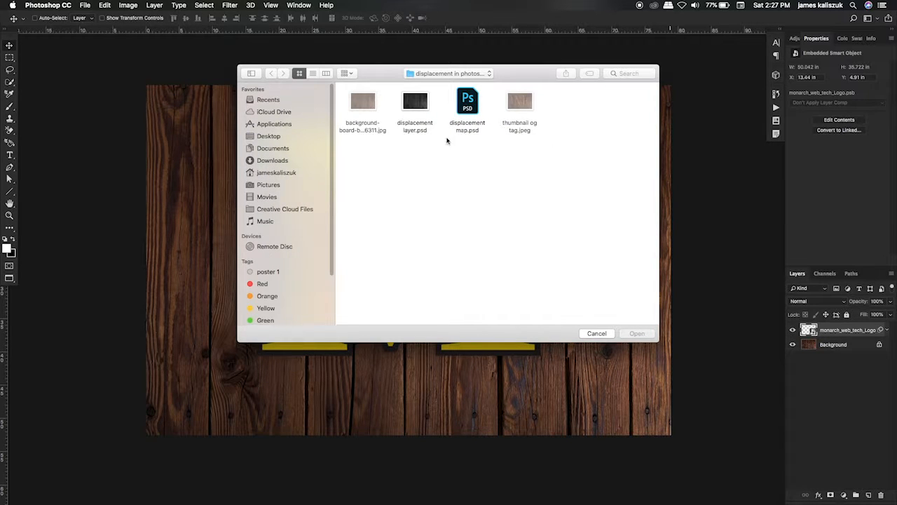
Step: Load "displacement layer.psd" as the displacement map for the logo's Displace filter
left_click(418, 126)
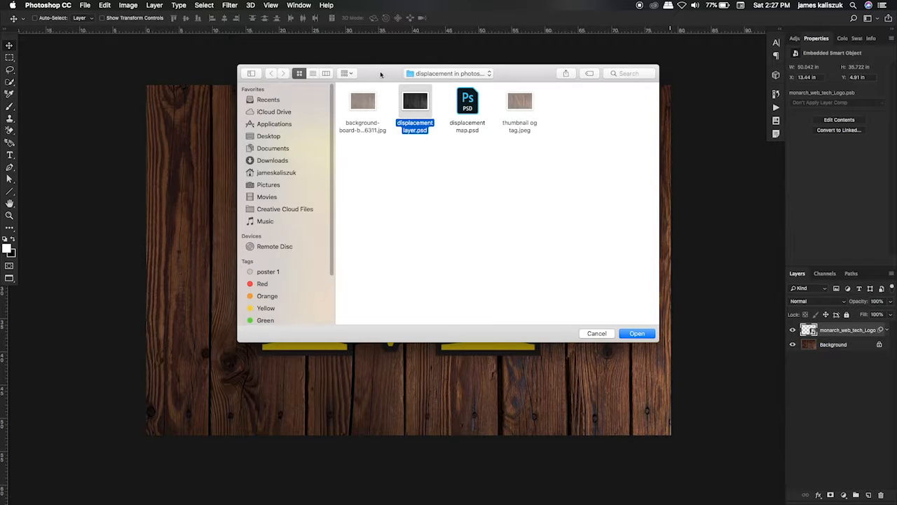
left_click_drag(380, 74, 390, 82)
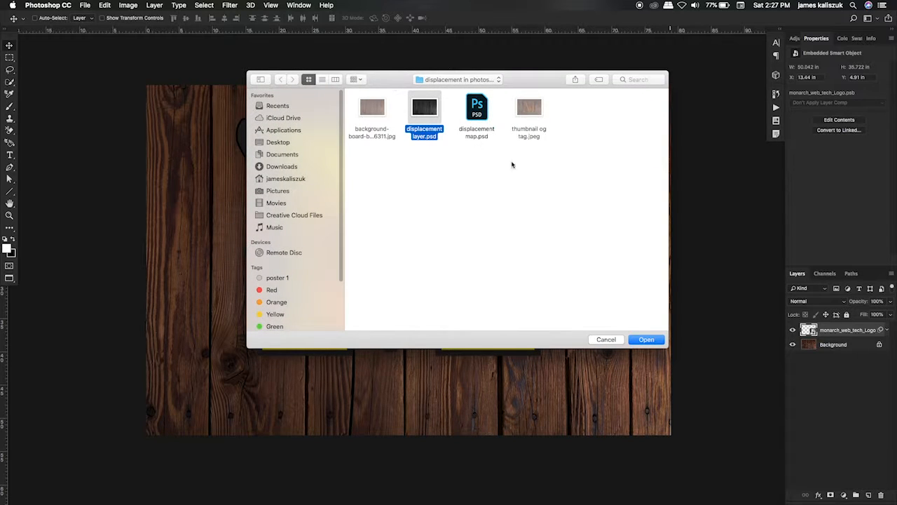
left_click(647, 340)
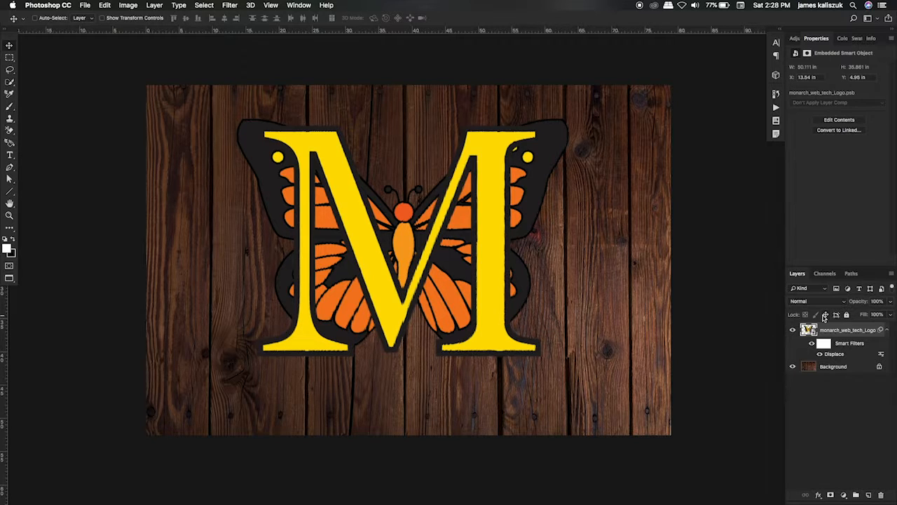
Step: Set the logo layer's blend mode to Overlay and its opacity to 80%
left_click(832, 302)
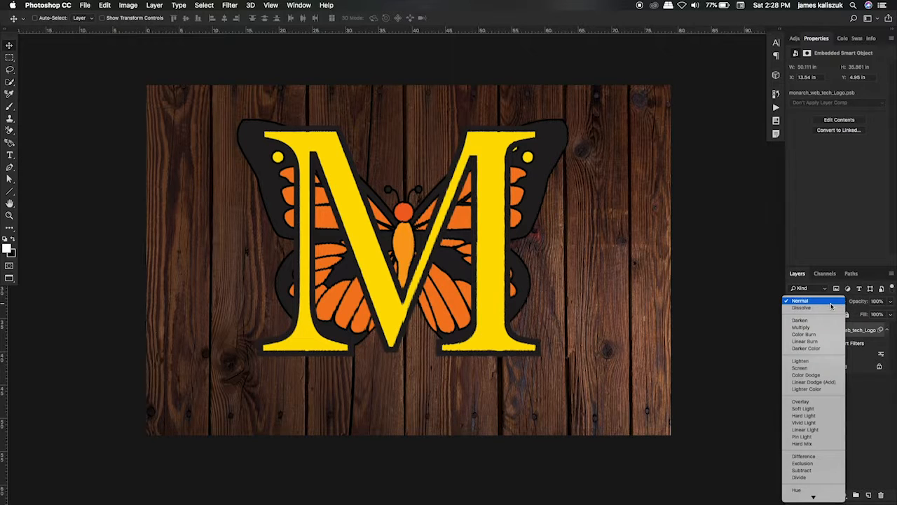
left_click(801, 401)
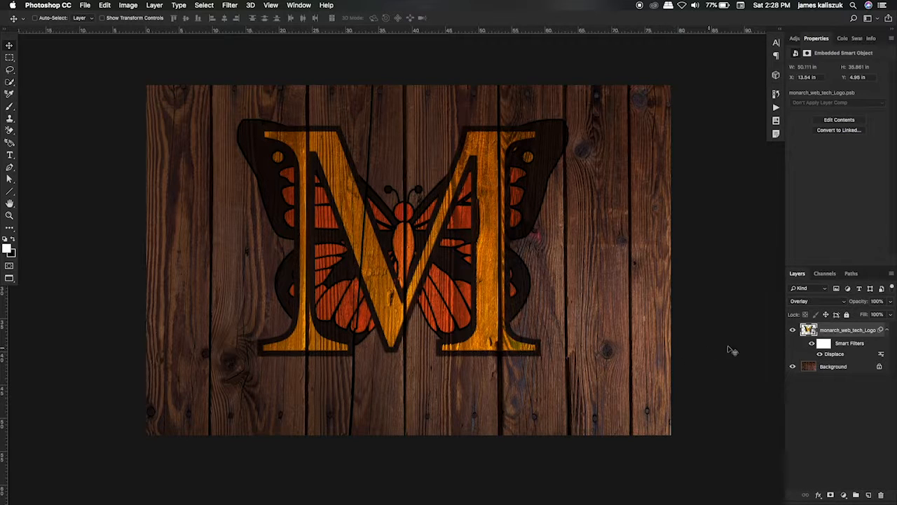
left_click(890, 301)
left_click_drag(889, 314, 882, 314)
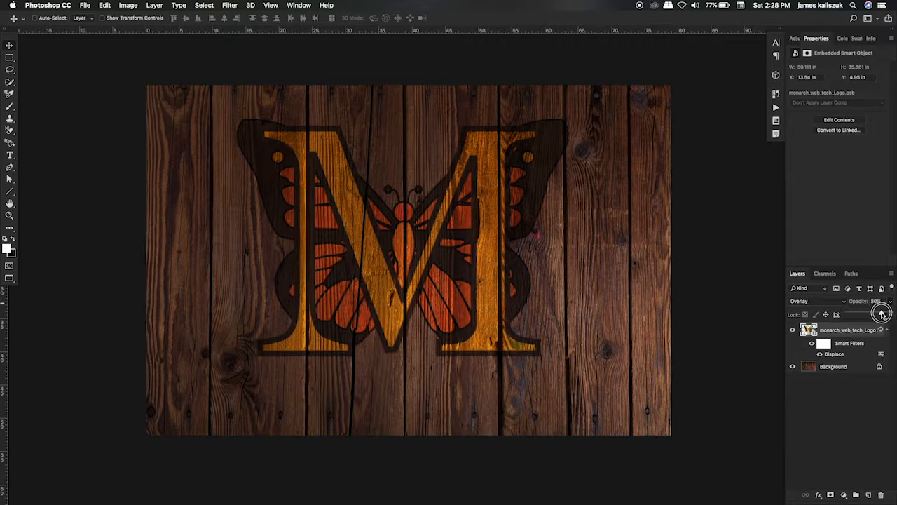
left_click(890, 304)
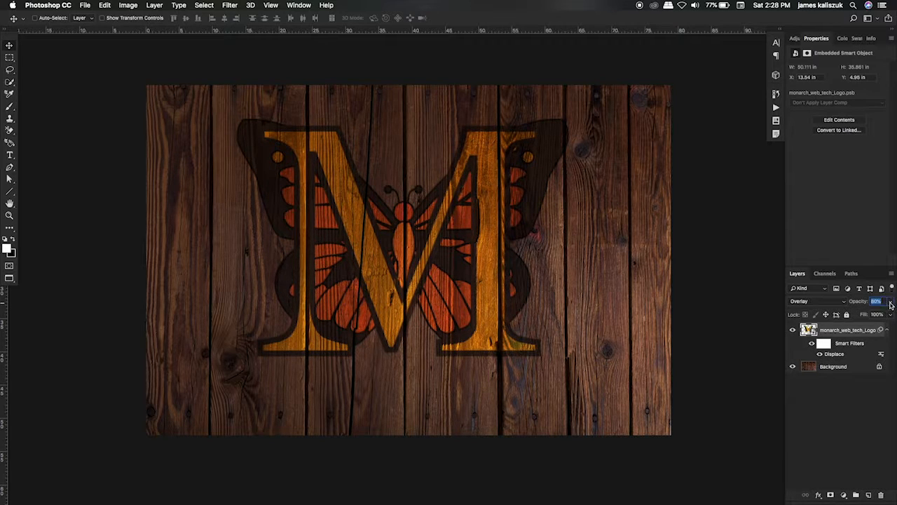
Step: Add a Bevel & Emboss layer style to the logo layer and set its style to Pillow Emboss
double_click(871, 338)
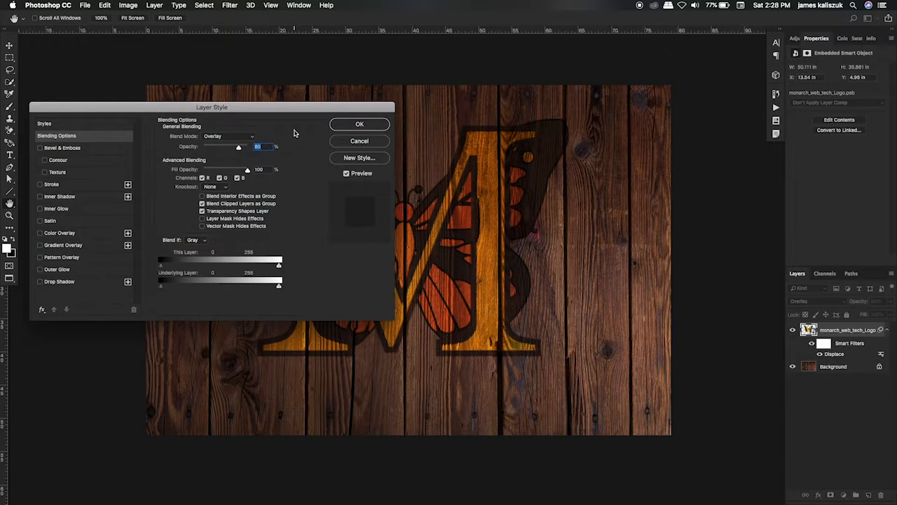
left_click_drag(274, 108, 297, 254)
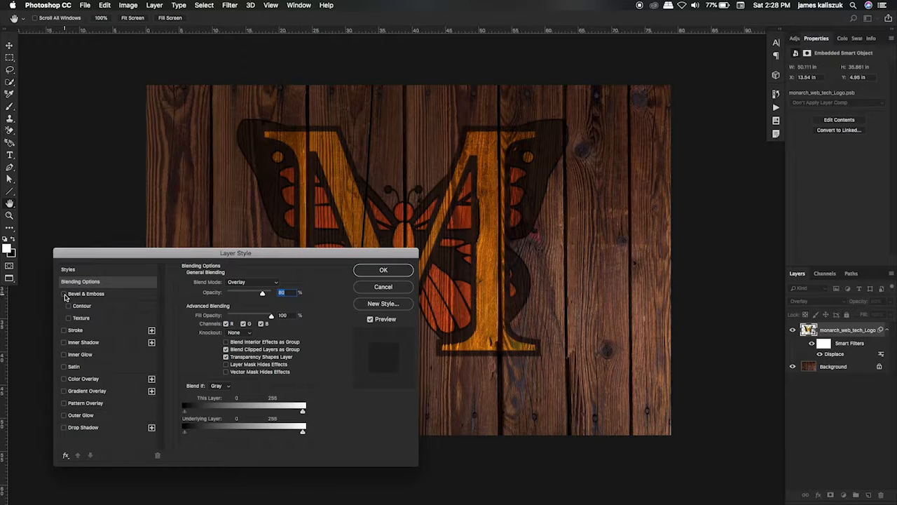
left_click(64, 294)
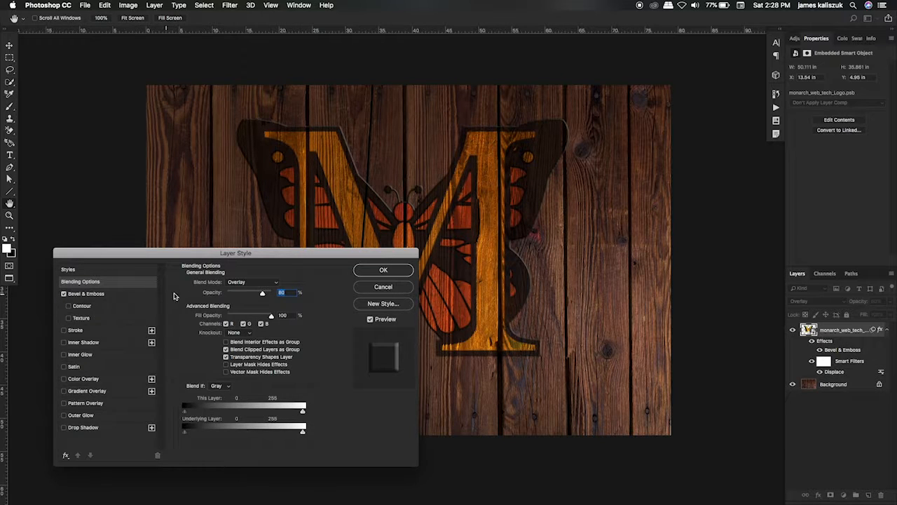
left_click(254, 282)
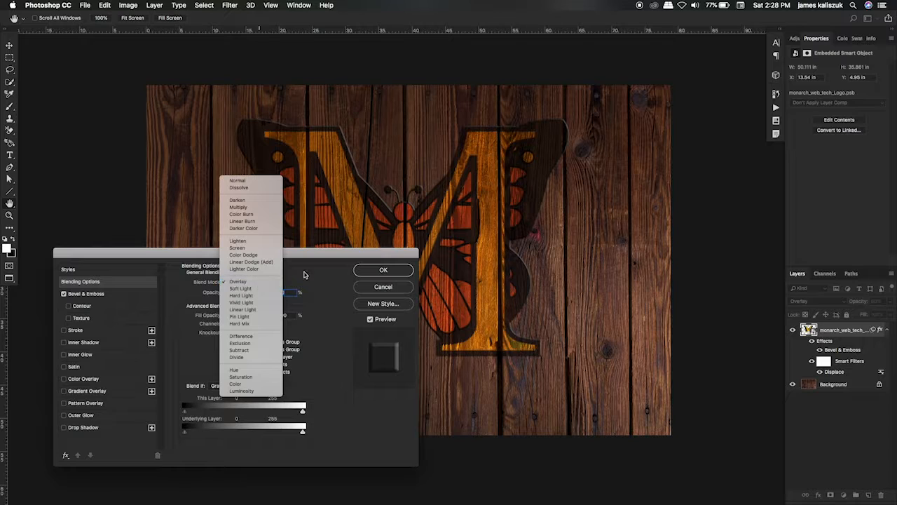
left_click(258, 281)
left_click(133, 294)
left_click(253, 284)
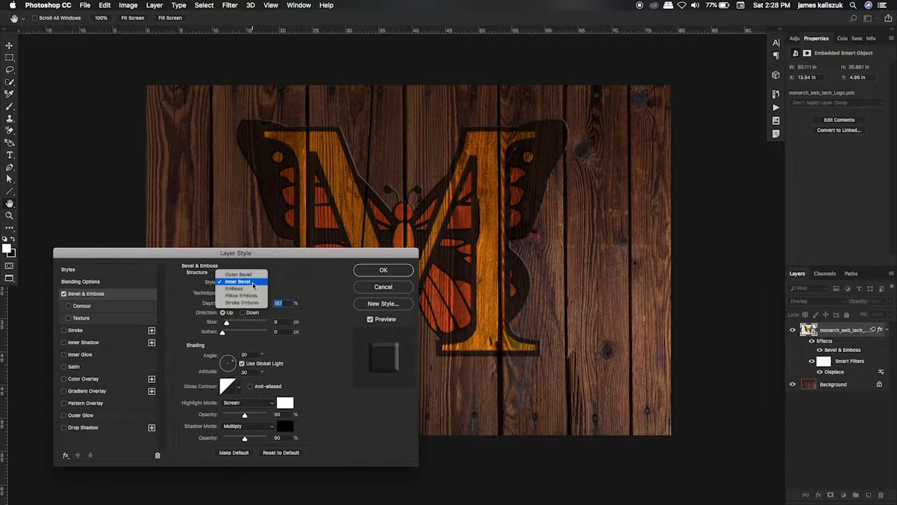
left_click(253, 298)
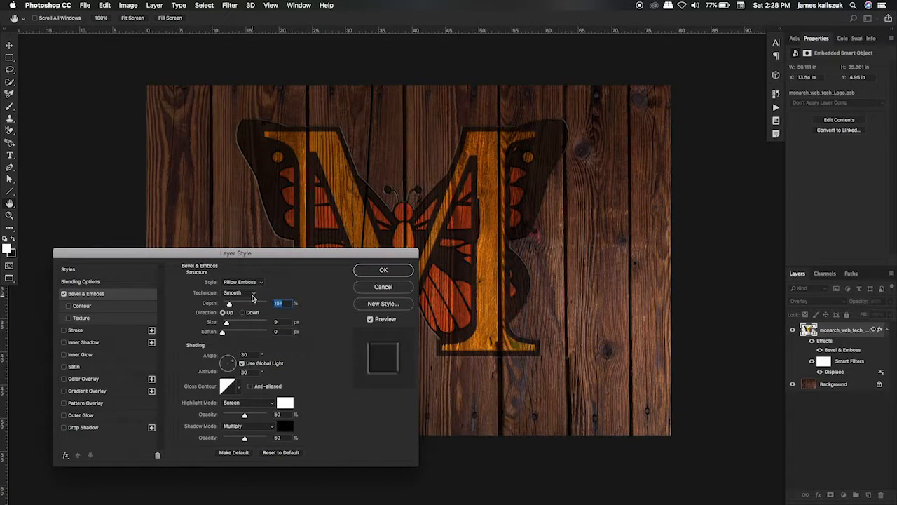
Step: Lower the Bevel & Emboss highlight opacity to 31% and apply the layer style
left_click_drag(299, 251, 557, 213)
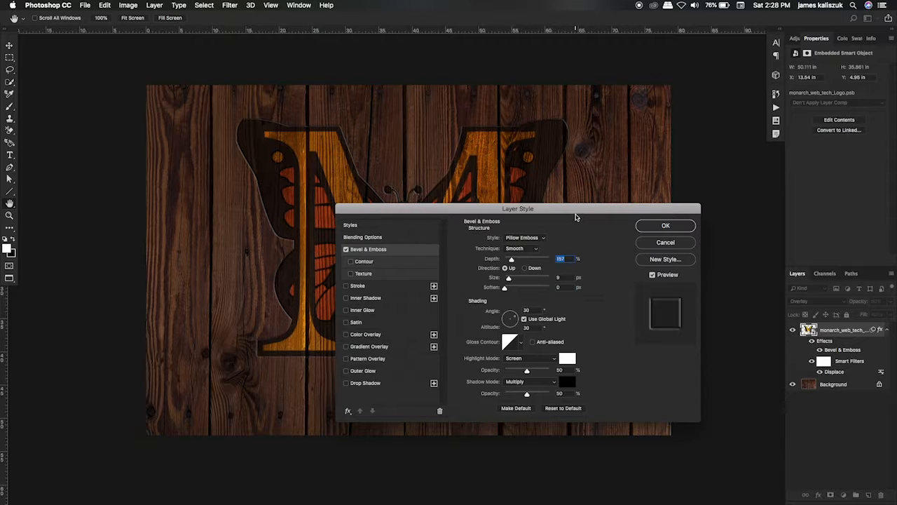
left_click_drag(582, 206, 631, 218)
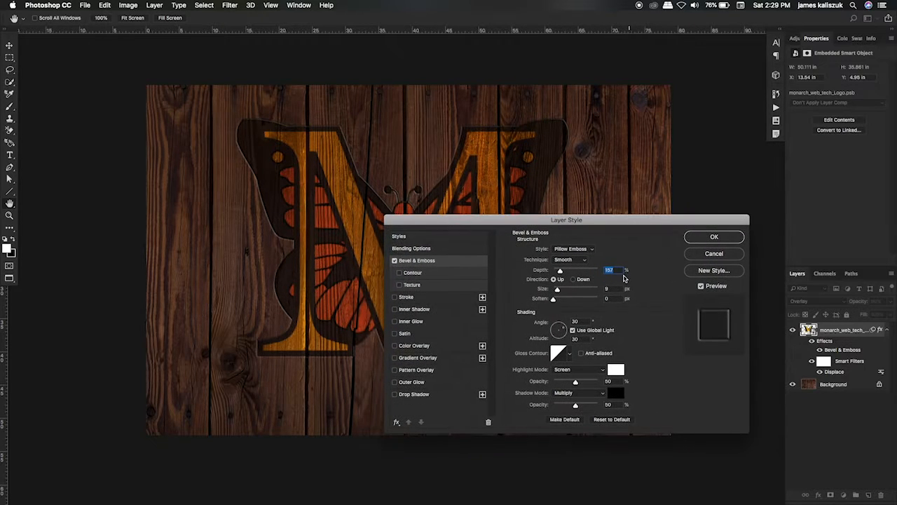
left_click_drag(572, 385, 568, 384)
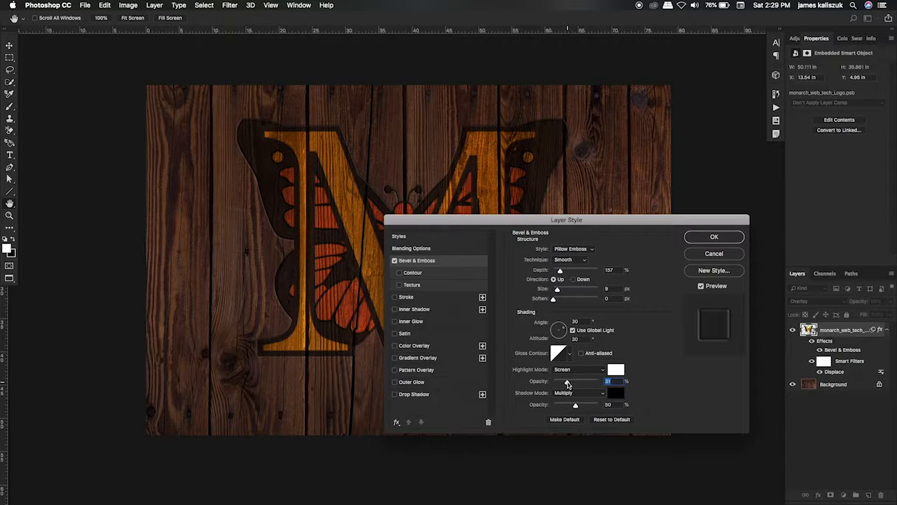
left_click_drag(591, 223, 427, 232)
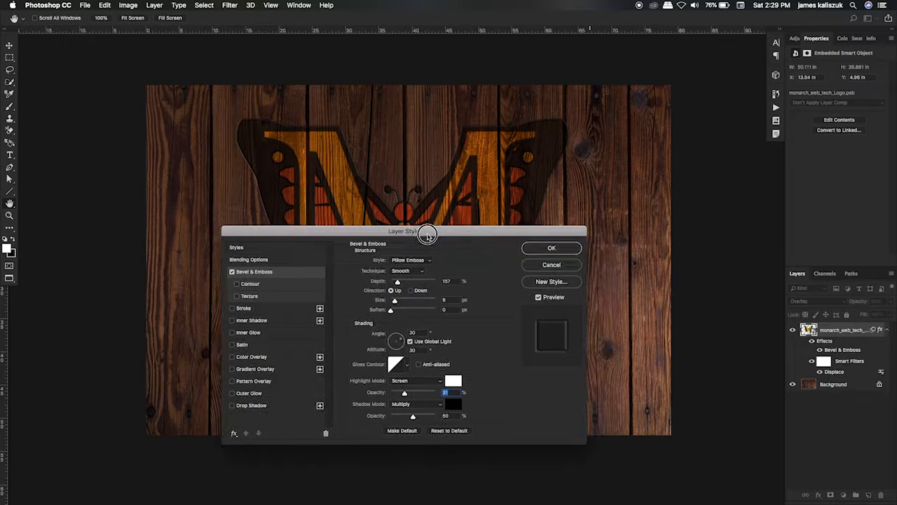
left_click(553, 248)
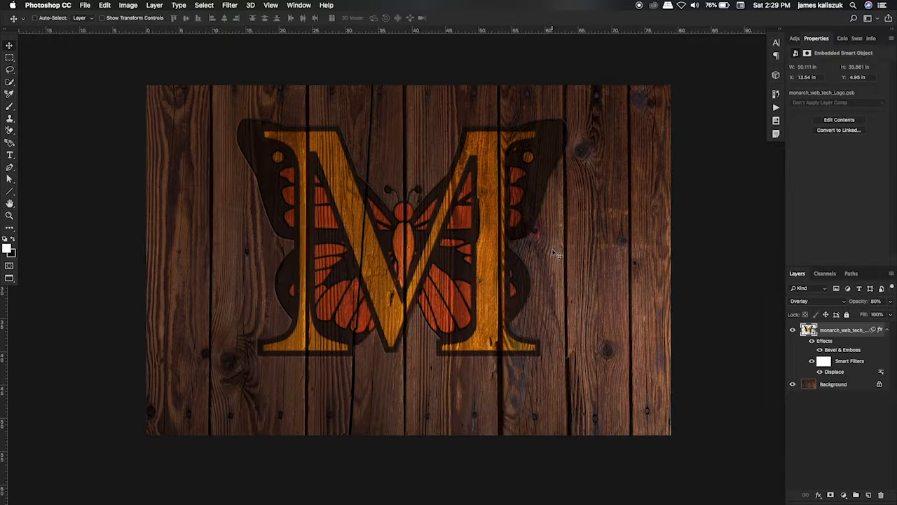